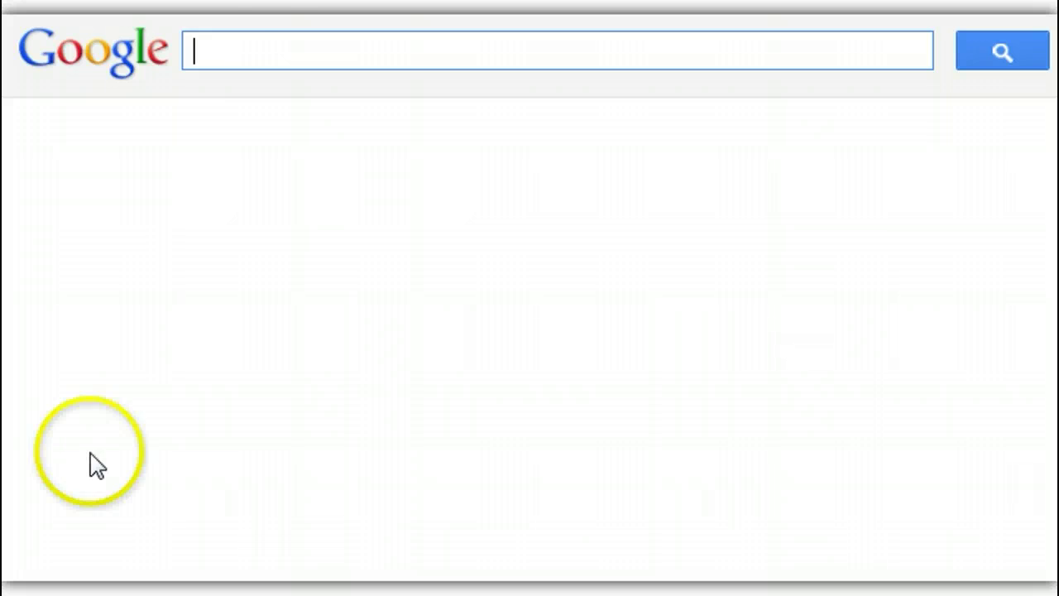
Paste 'Constitution of the United States' into Google and run the search.
left_click(242, 53)
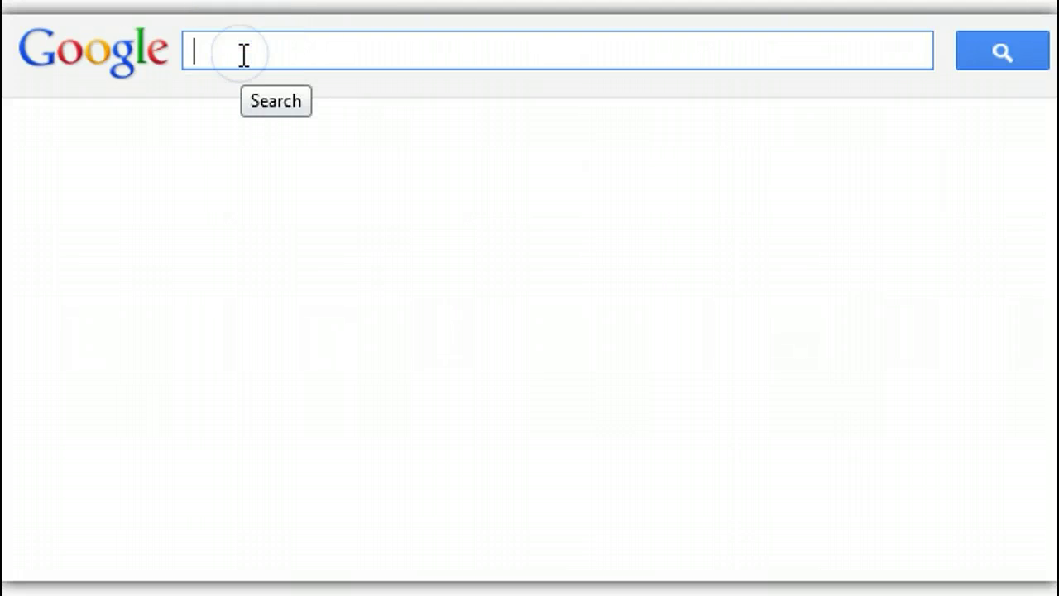
type("Constitution of the United States")
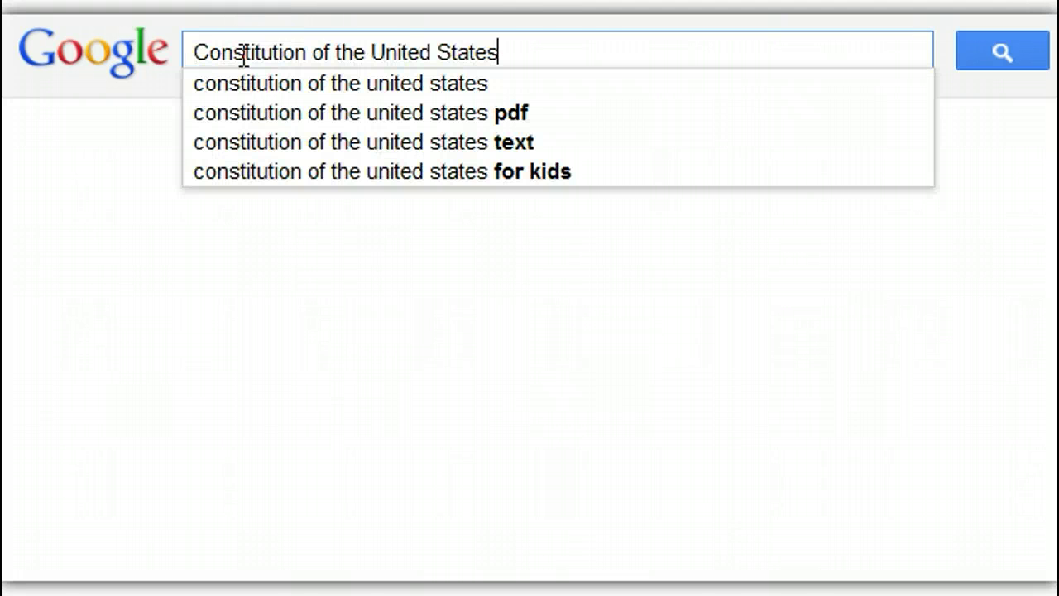
left_click(1011, 56)
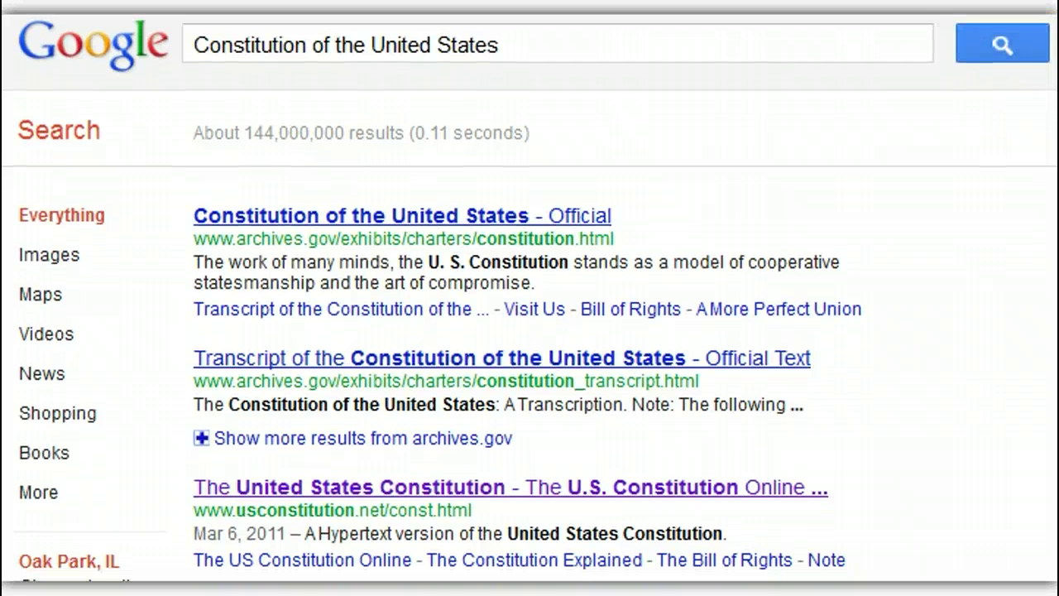
Scroll down the roughly 144,000,000 results to the Senate's reference page.
scroll(529, 298, "down", 2)
scroll(530, 298, "down", 5)
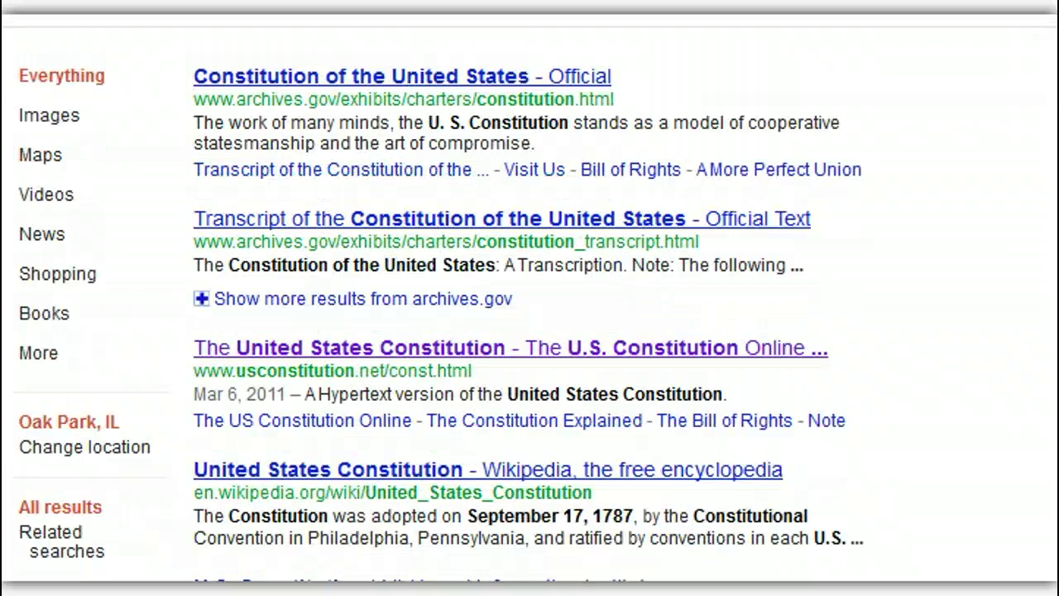
scroll(530, 298, "down", 5)
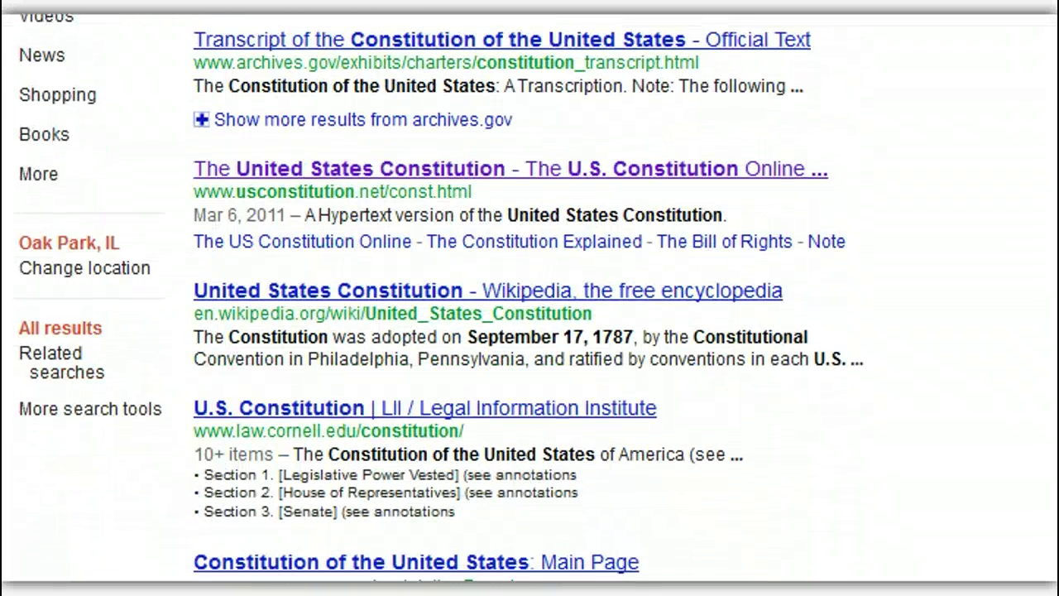
scroll(530, 298, "down", 6)
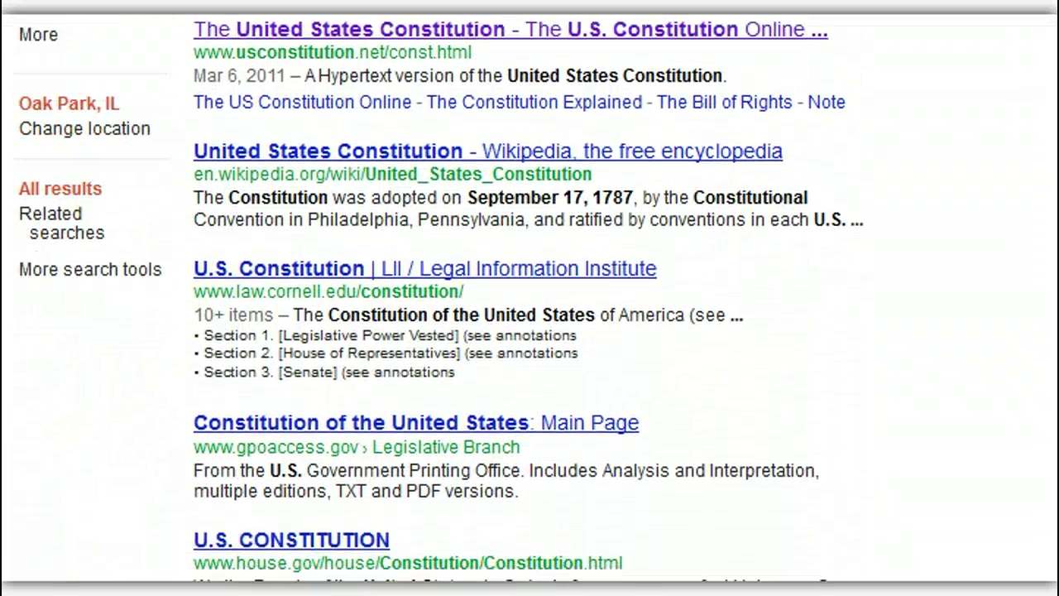
scroll(529, 298, "down", 1)
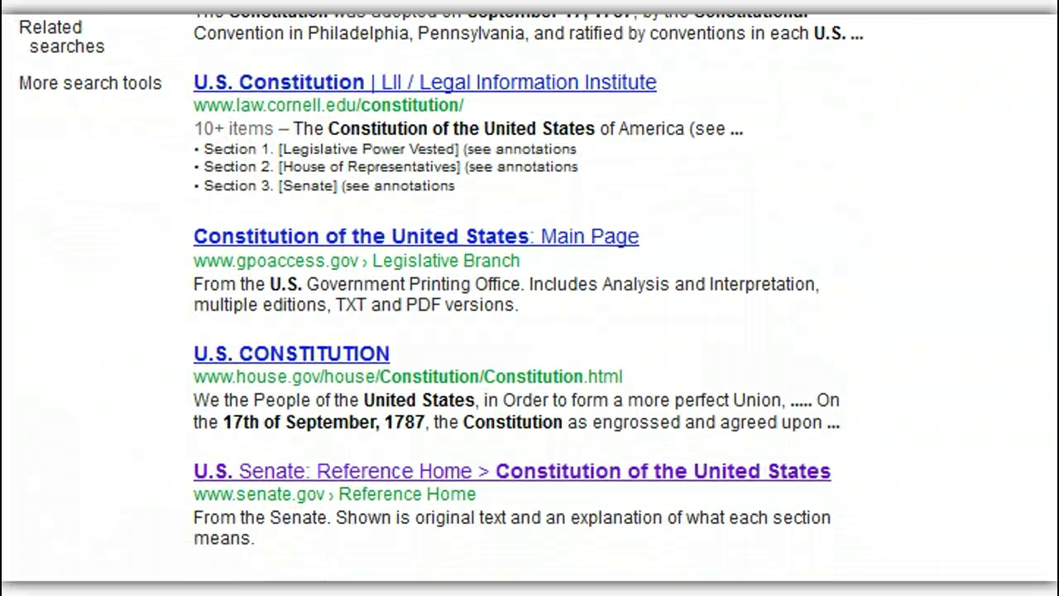
Expand More search tools and choose the Reading level filter for the constitution results.
left_click(114, 86)
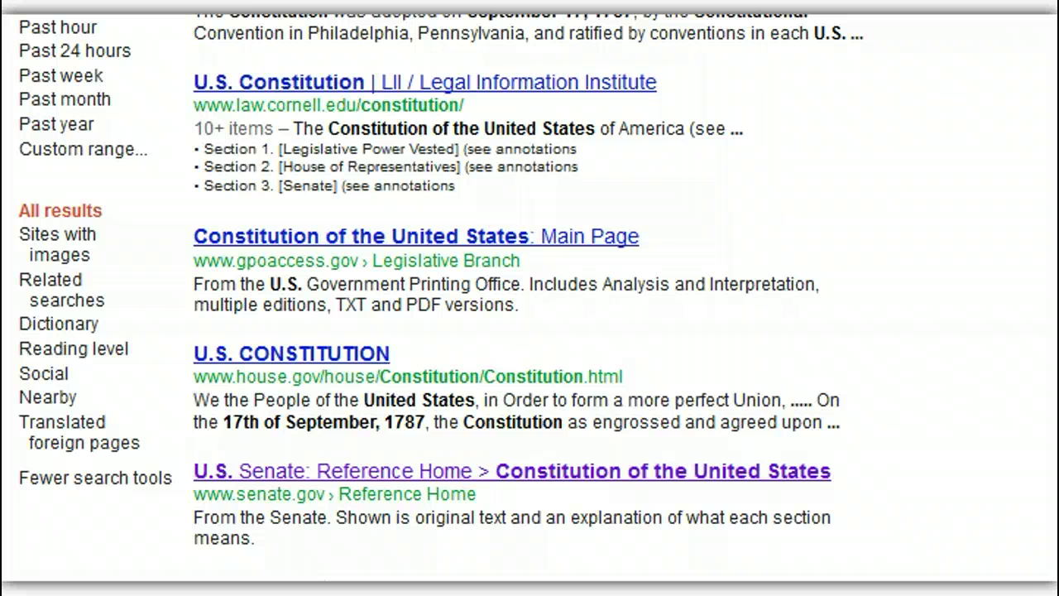
scroll(529, 298, "down", 3)
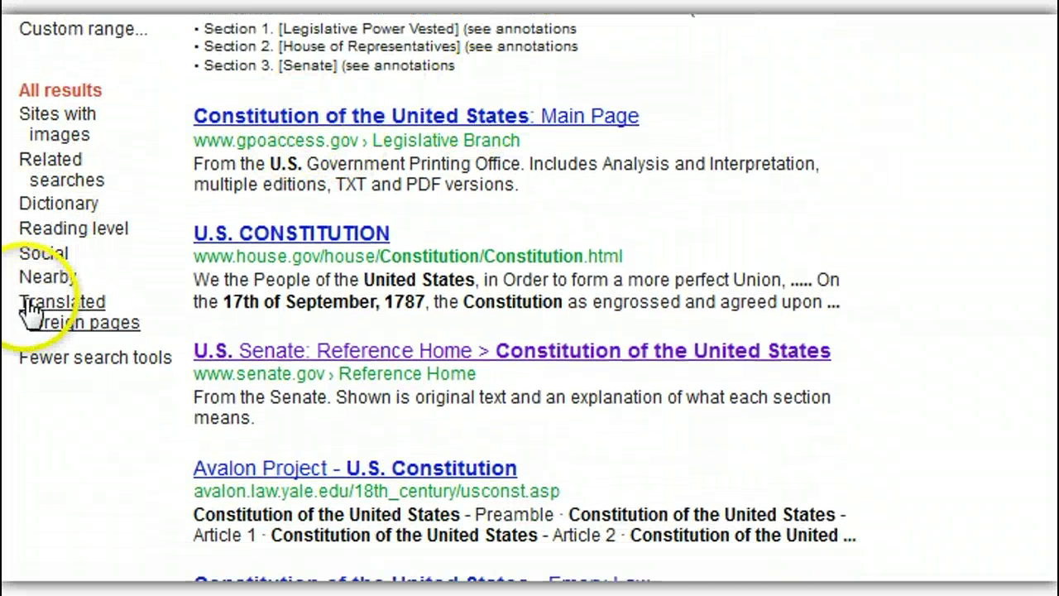
left_click(75, 237)
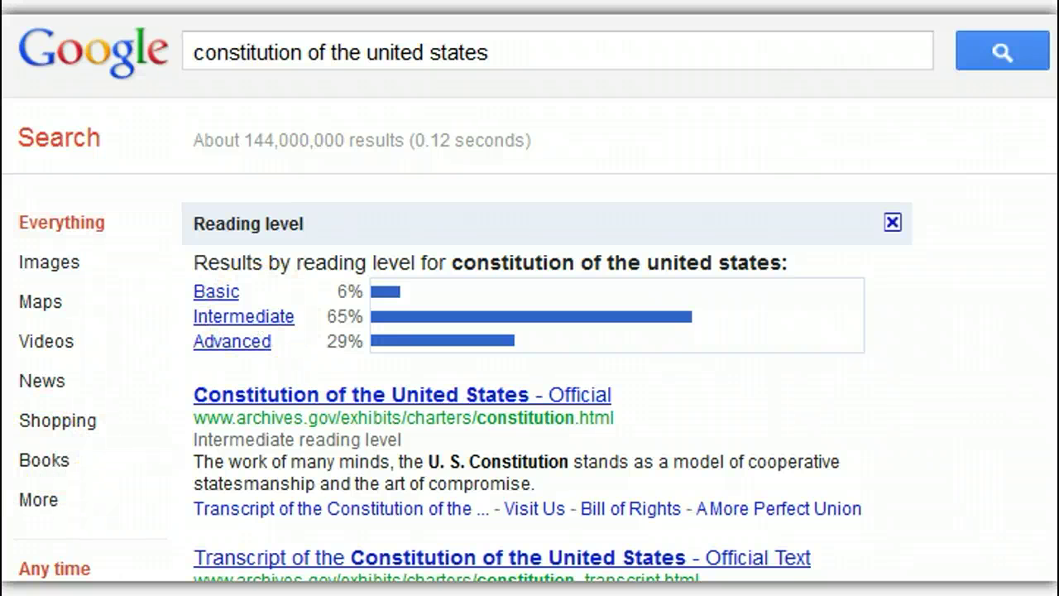
Scroll through the reading-level-labelled results to the senate.gov entry marked Intermediate.
scroll(529, 331, "down", 3)
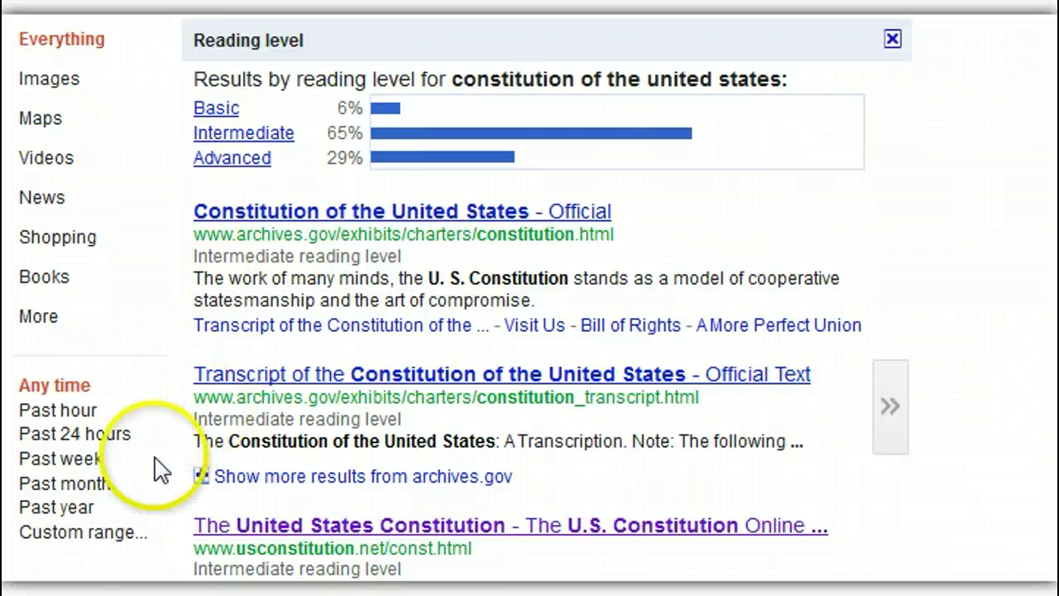
scroll(529, 298, "down", 8)
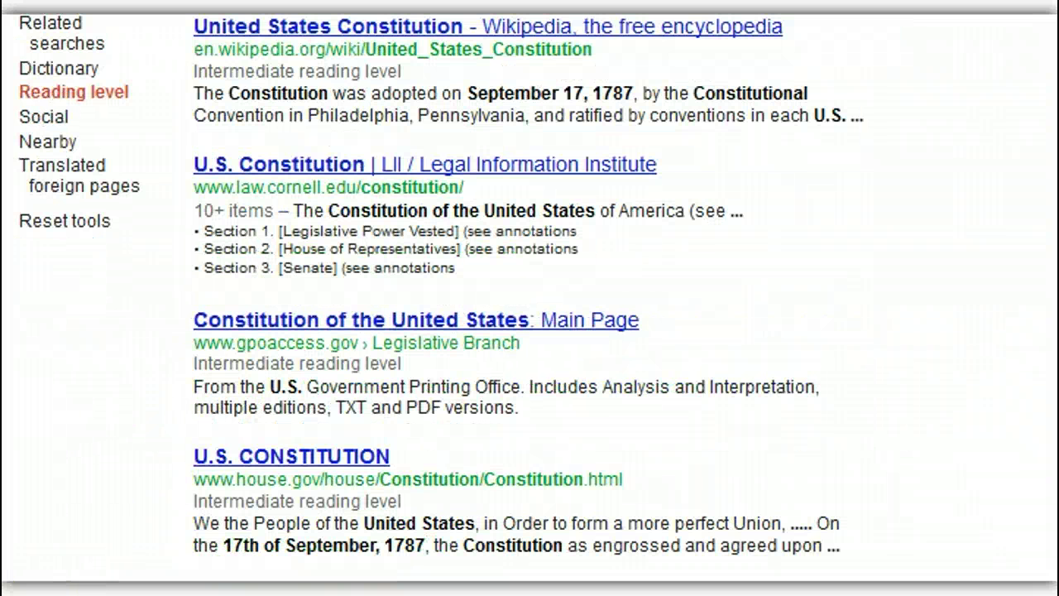
scroll(529, 298, "down", 1)
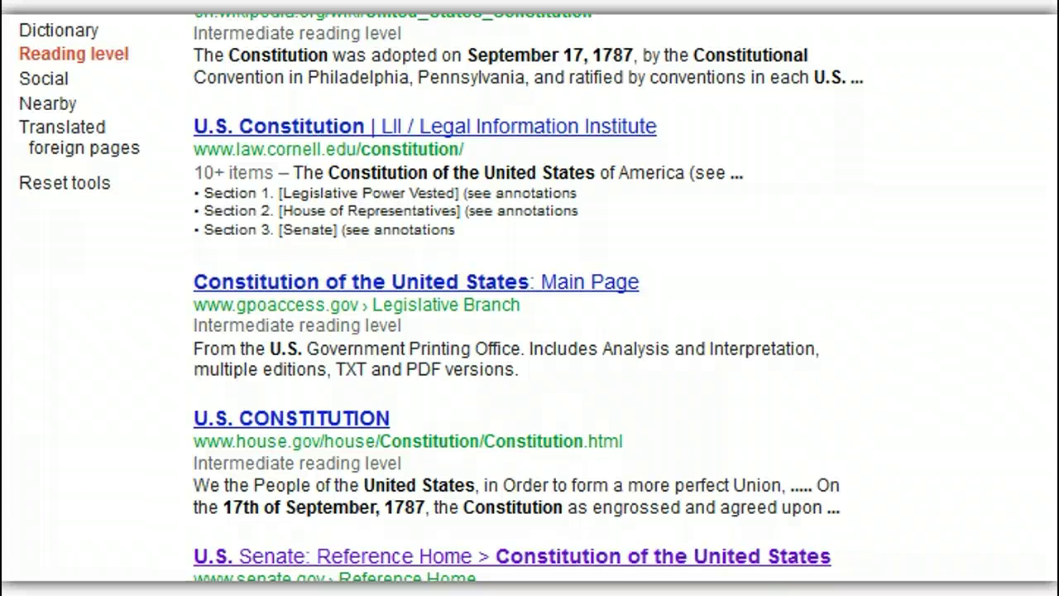
scroll(529, 298, "down", 2)
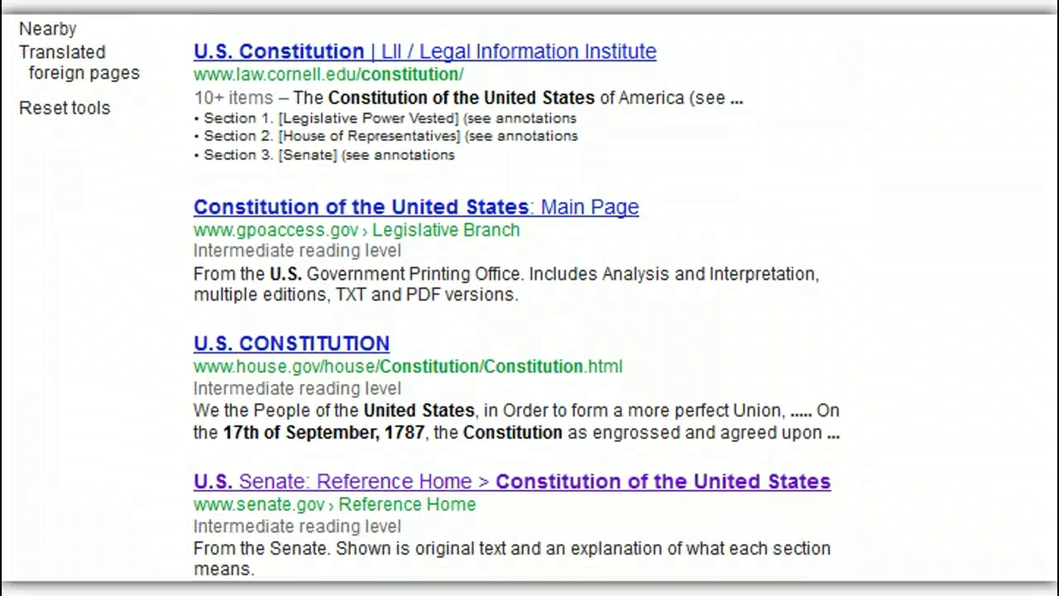
scroll(529, 298, "down", 3)
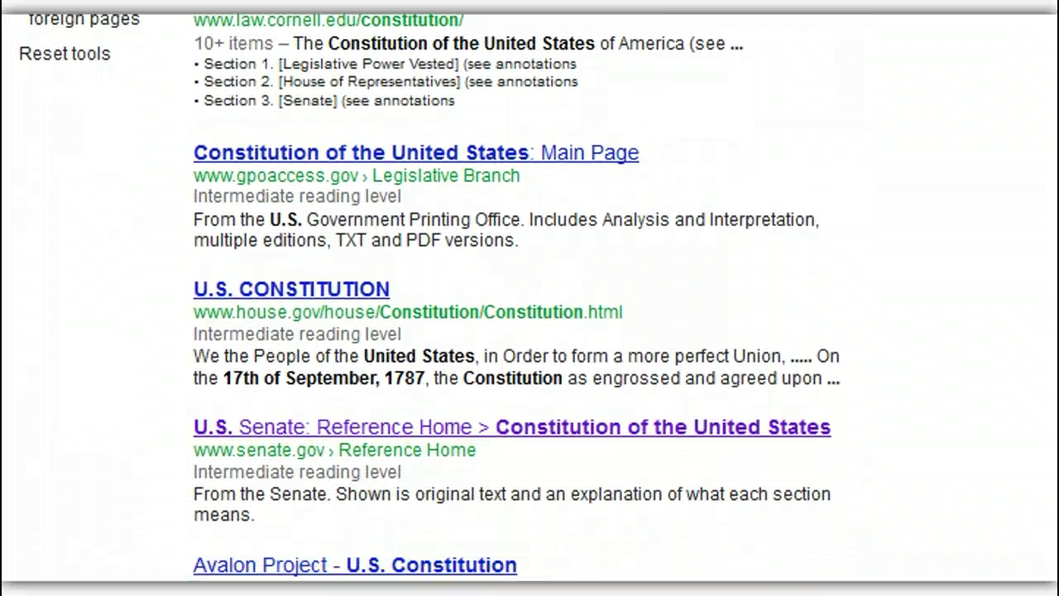
scroll(529, 298, "down", 6)
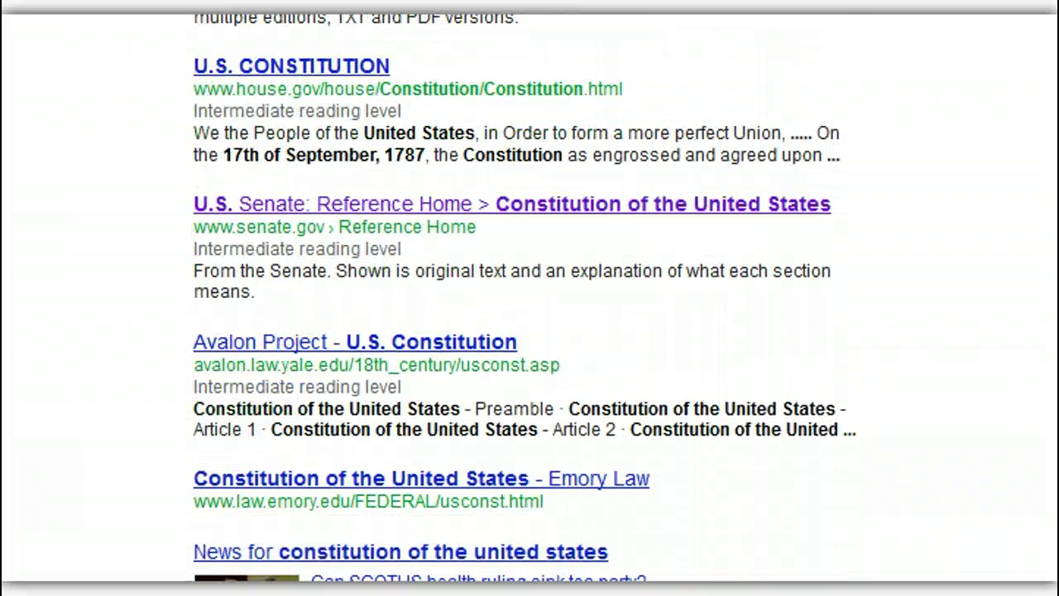
scroll(529, 298, "down", 1)
scroll(530, 298, "down", 1)
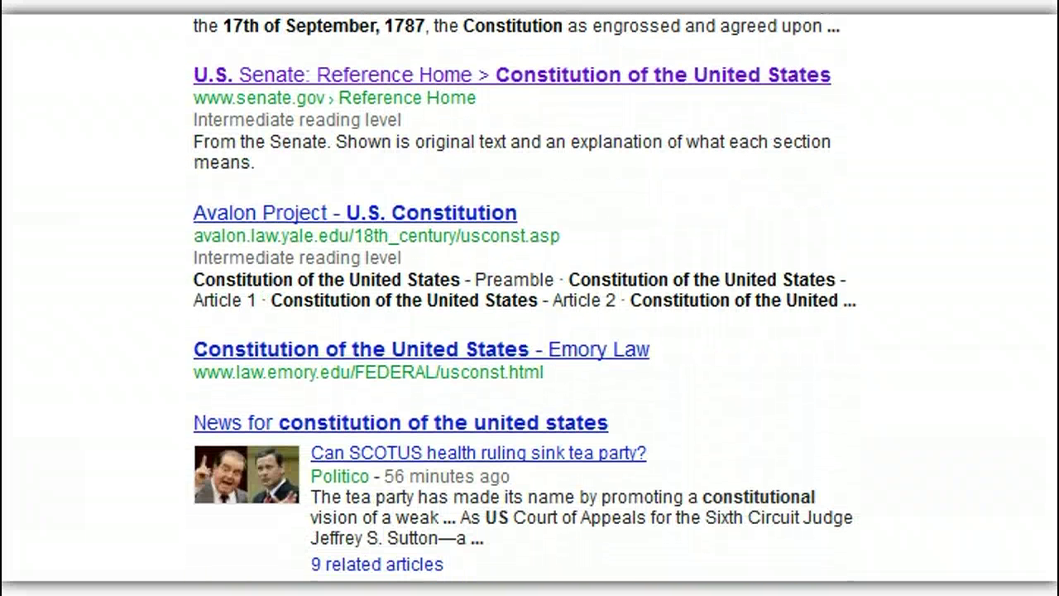
scroll(529, 298, "down", 1)
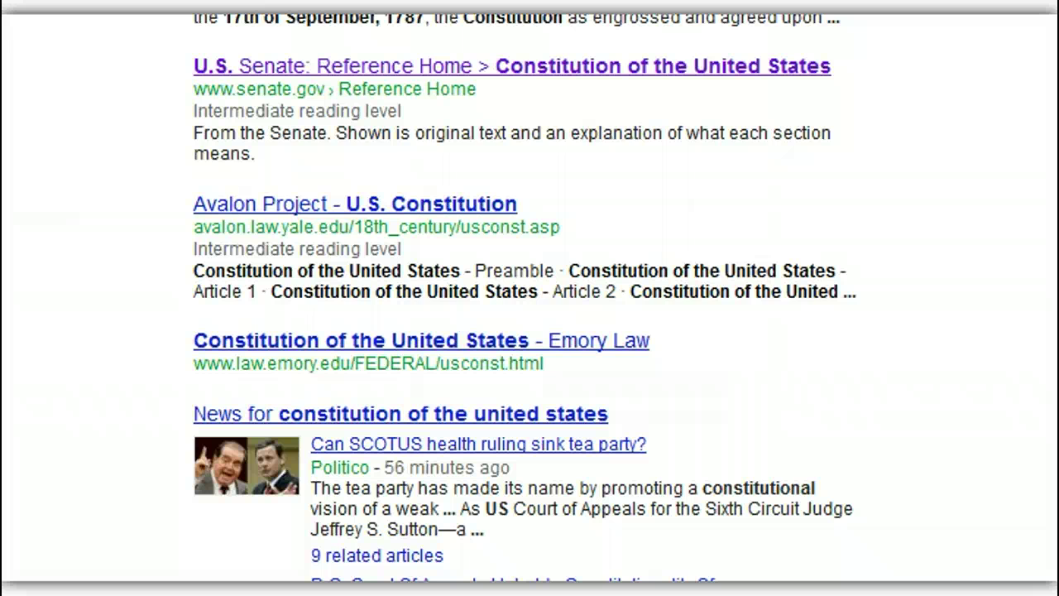
scroll(530, 298, "down", 1)
scroll(529, 297, "down", 1)
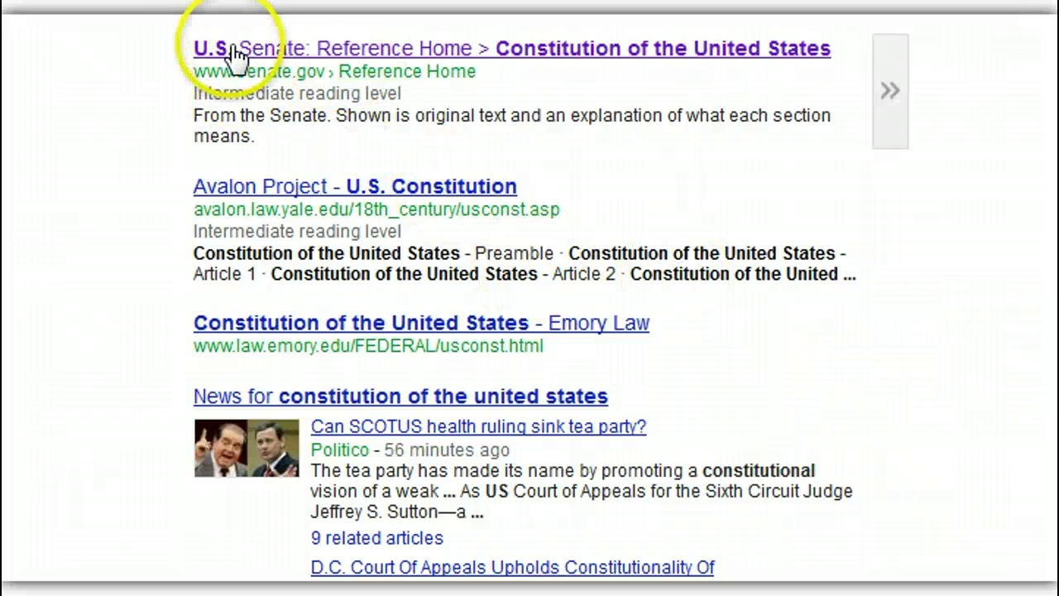
left_click(315, 51)
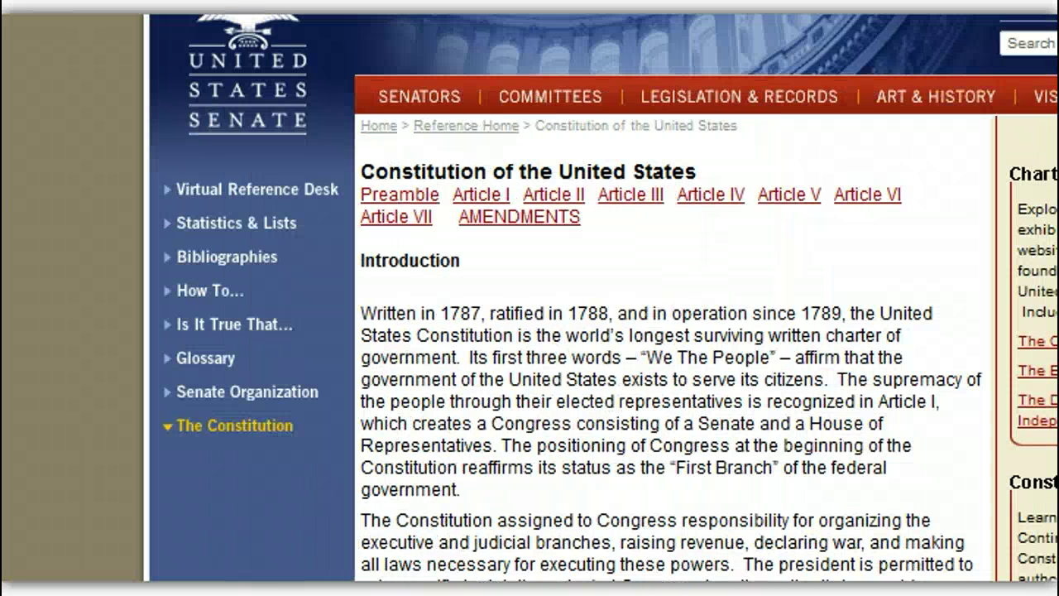
scroll(570, 298, "down", 5)
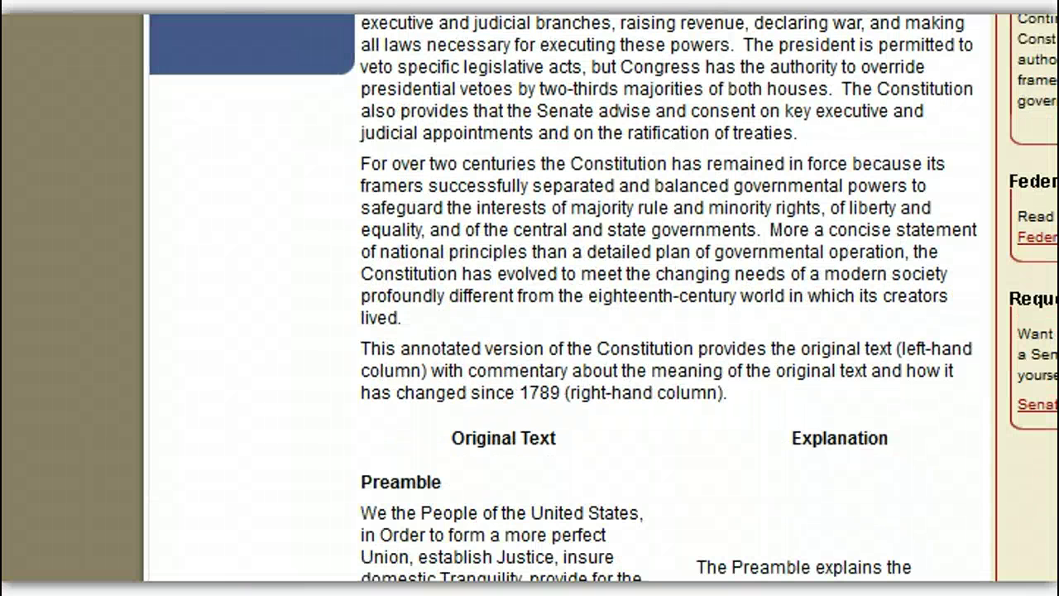
scroll(571, 298, "down", 4)
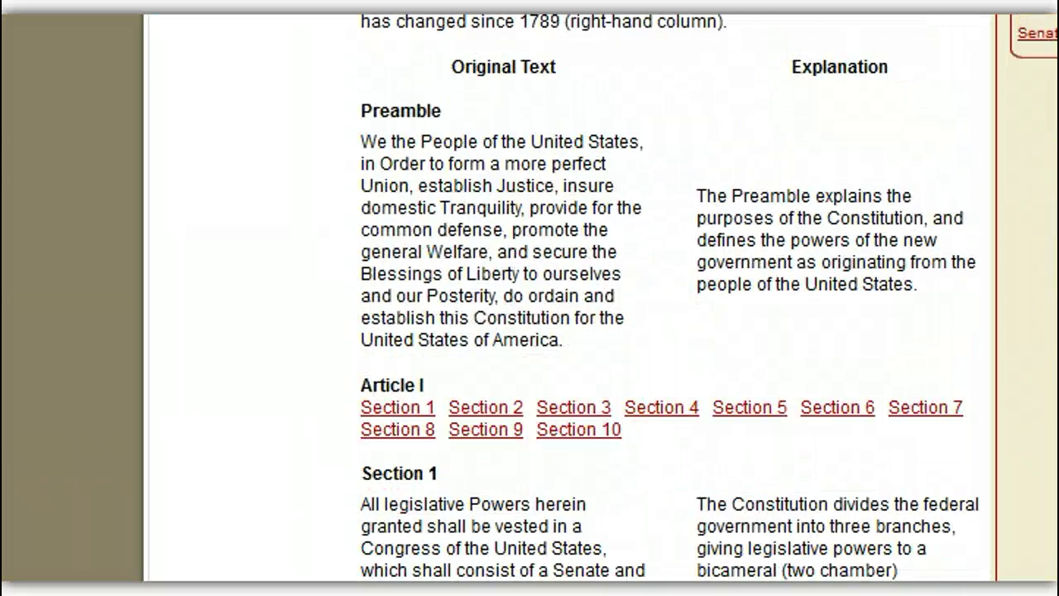
scroll(570, 298, "down", 6)
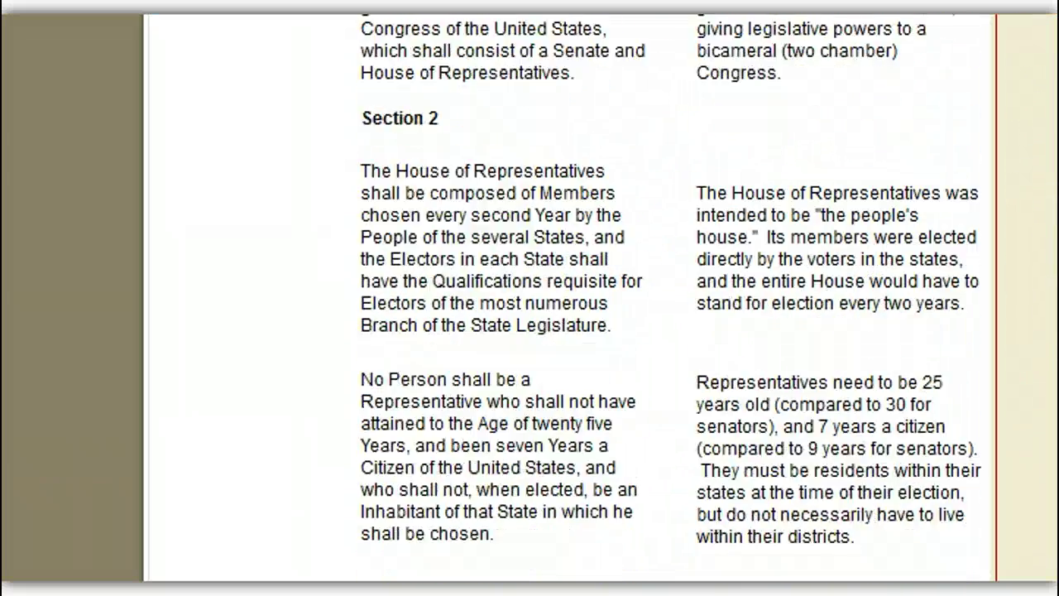
scroll(570, 298, "down", 9)
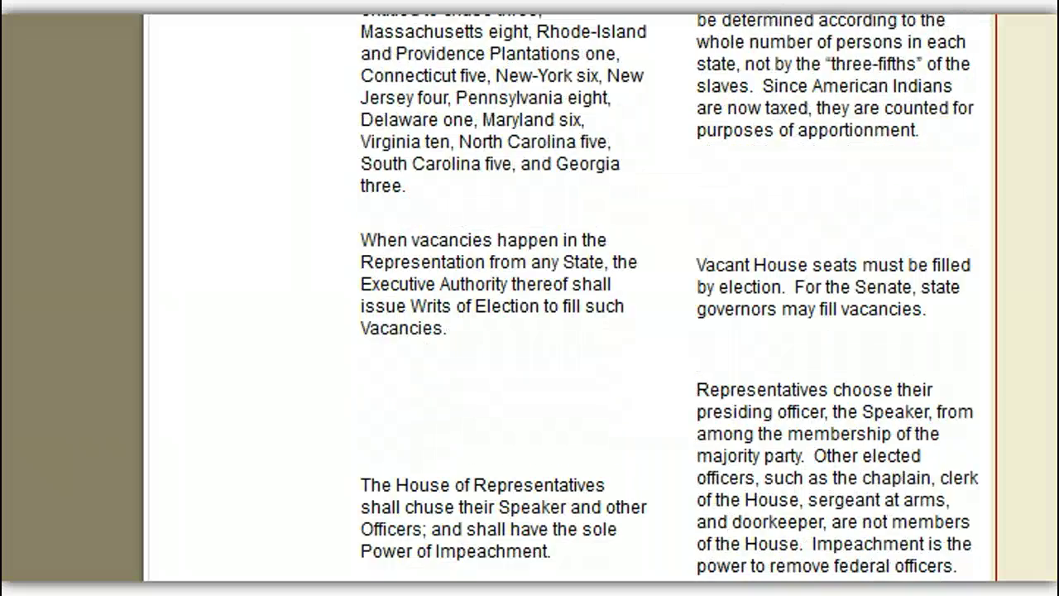
scroll(571, 298, "up", 20)
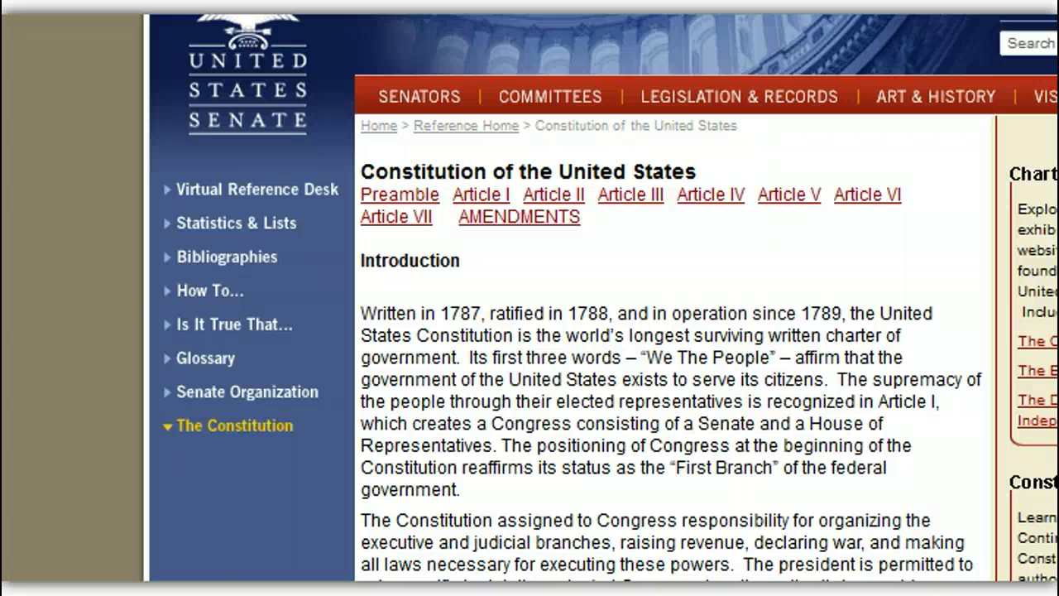
Go back to the constitution results and scroll up to the Basic 6%, Intermediate 65%, Advanced 29% panel.
key("alt+Left")
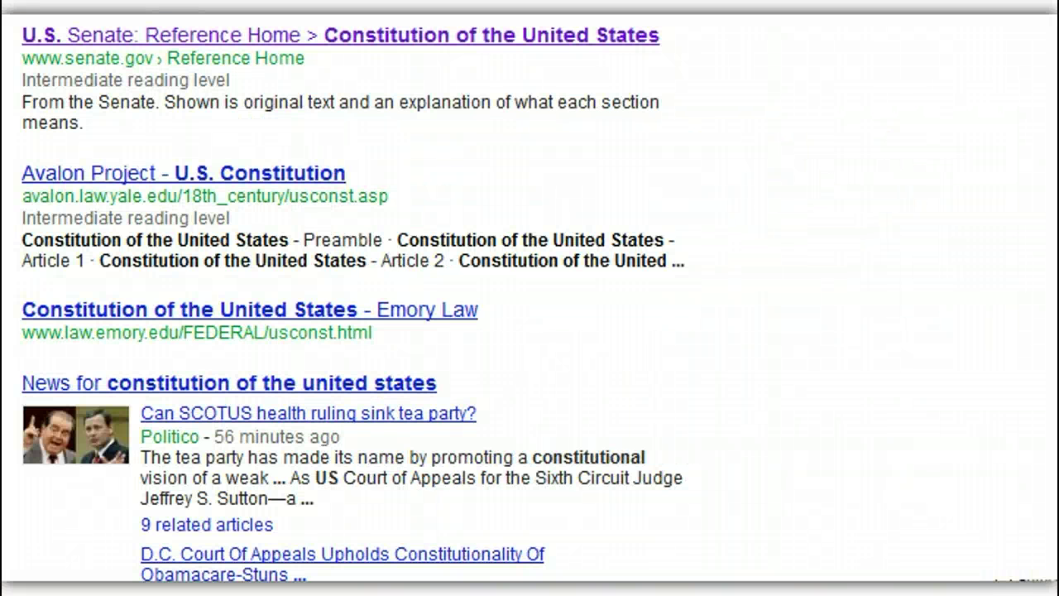
scroll(353, 305, "up", 7)
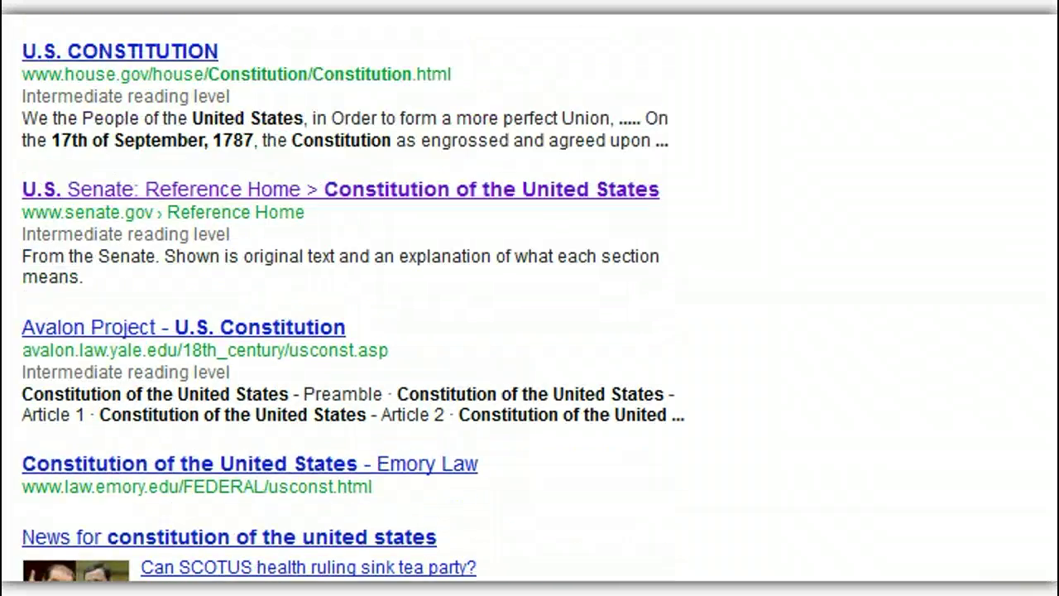
scroll(357, 297, "up", 7)
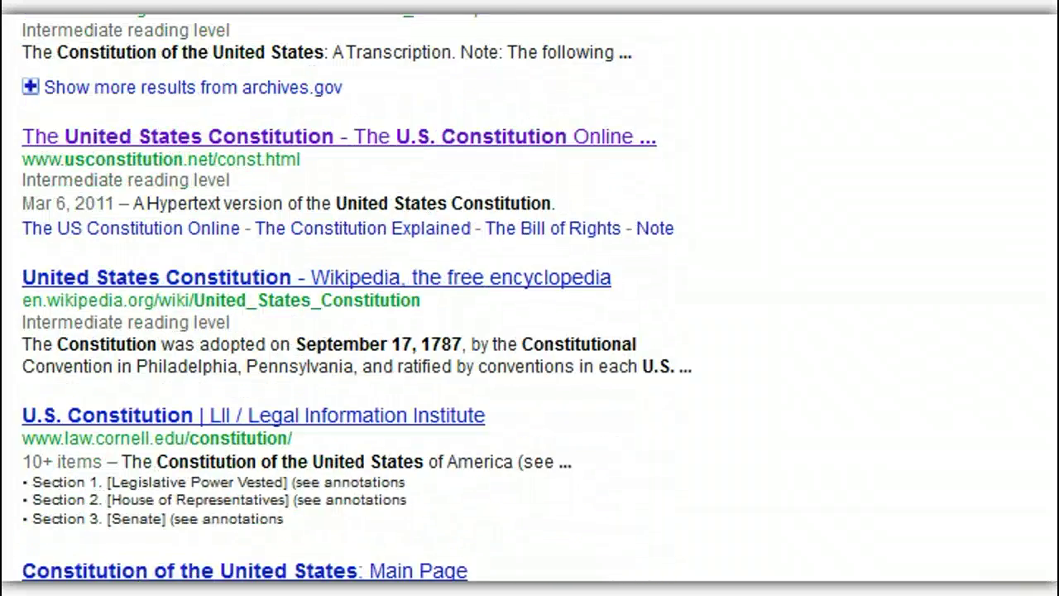
scroll(353, 298, "up", 2)
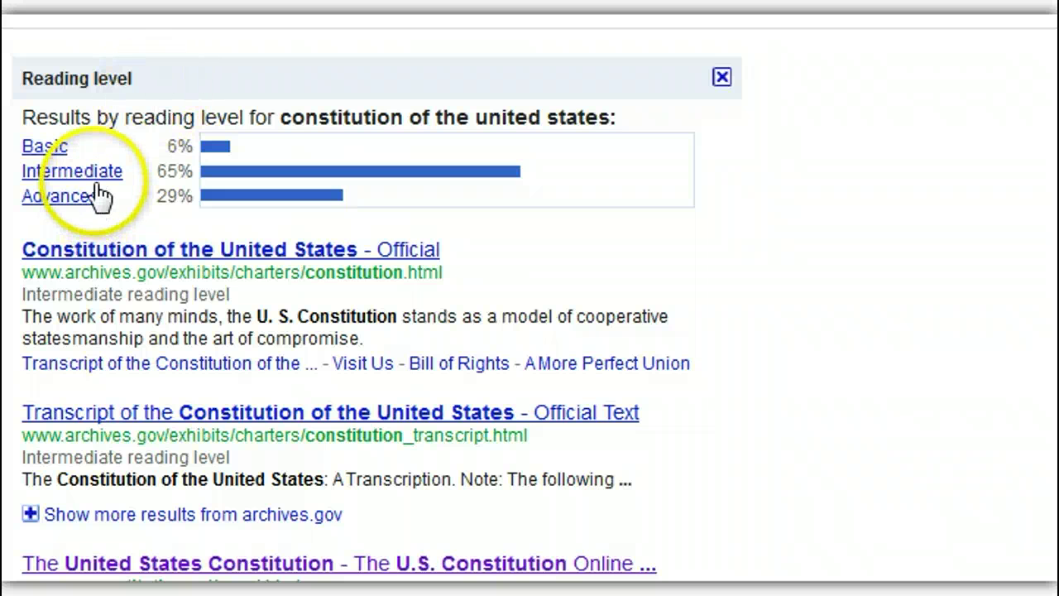
Show only Basic reading level results, led by the usconstitution.net Constitution for Kids pages.
left_click(48, 149)
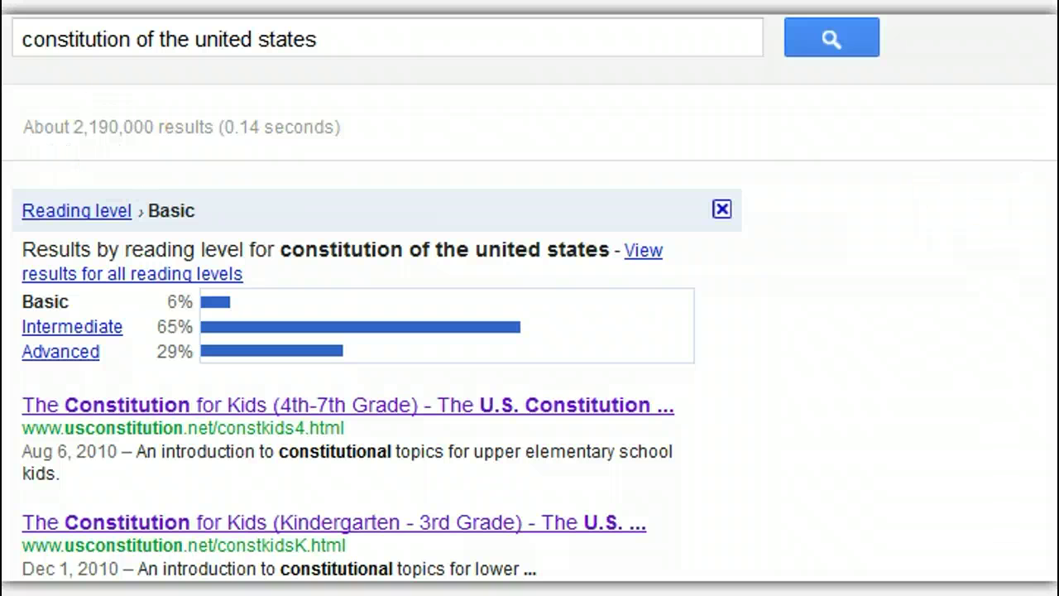
scroll(530, 298, "down", 2)
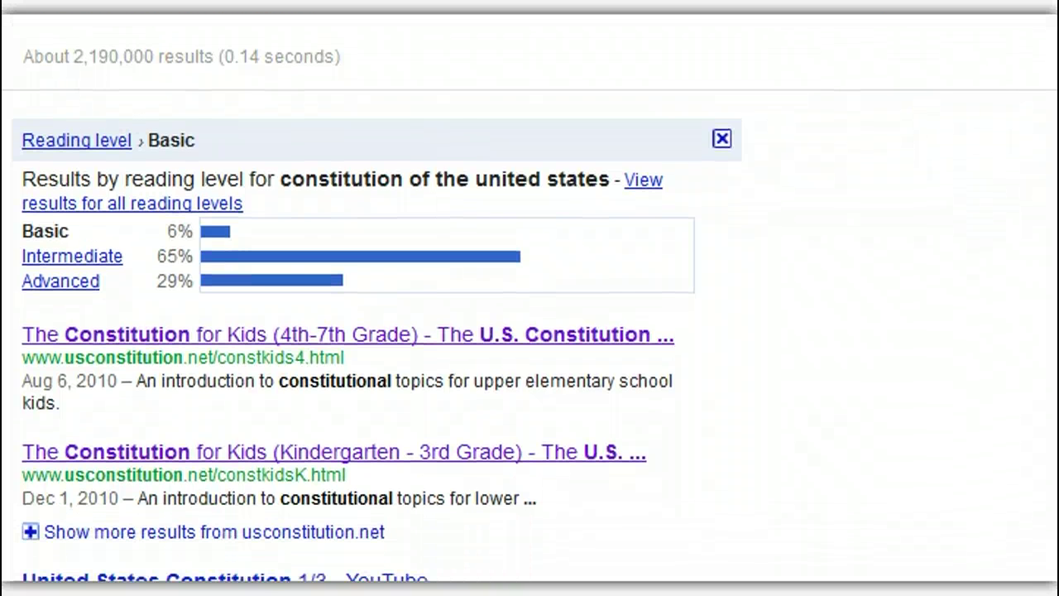
scroll(529, 297, "down", 4)
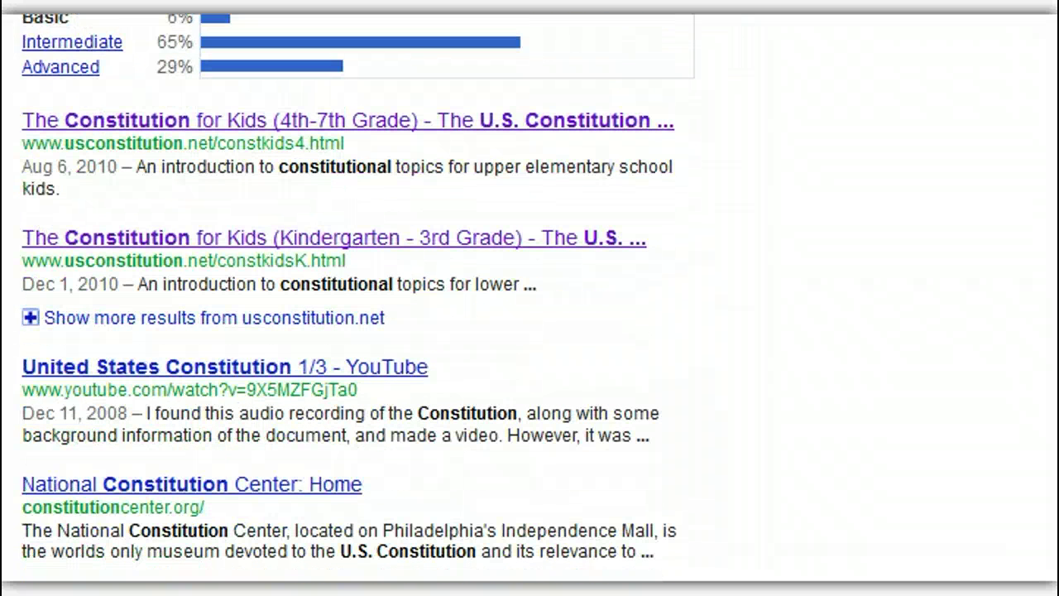
scroll(357, 298, "down", 1)
scroll(358, 298, "down", 1)
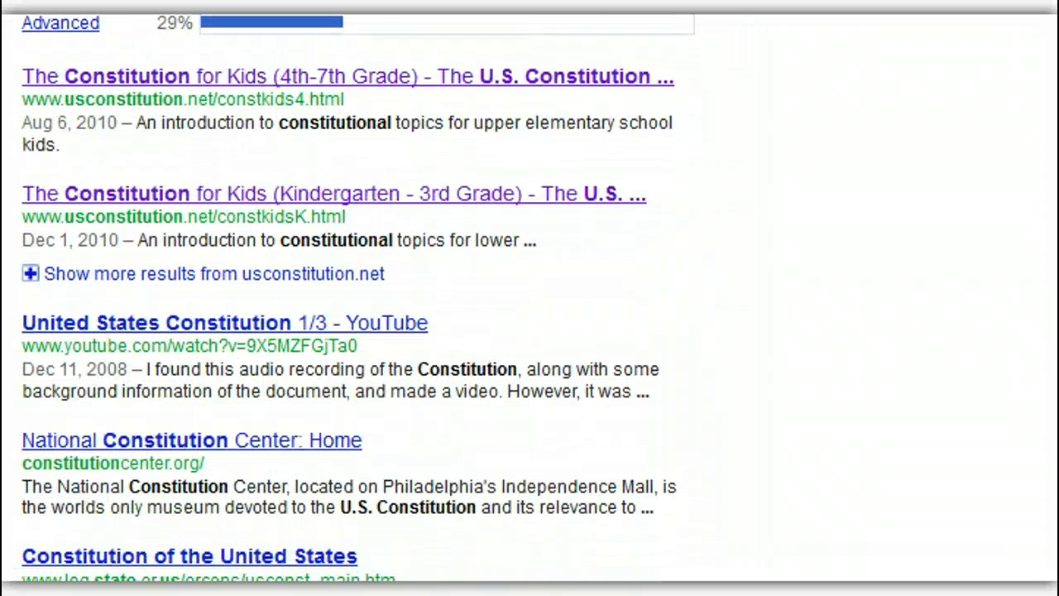
mouse_move(385, 156)
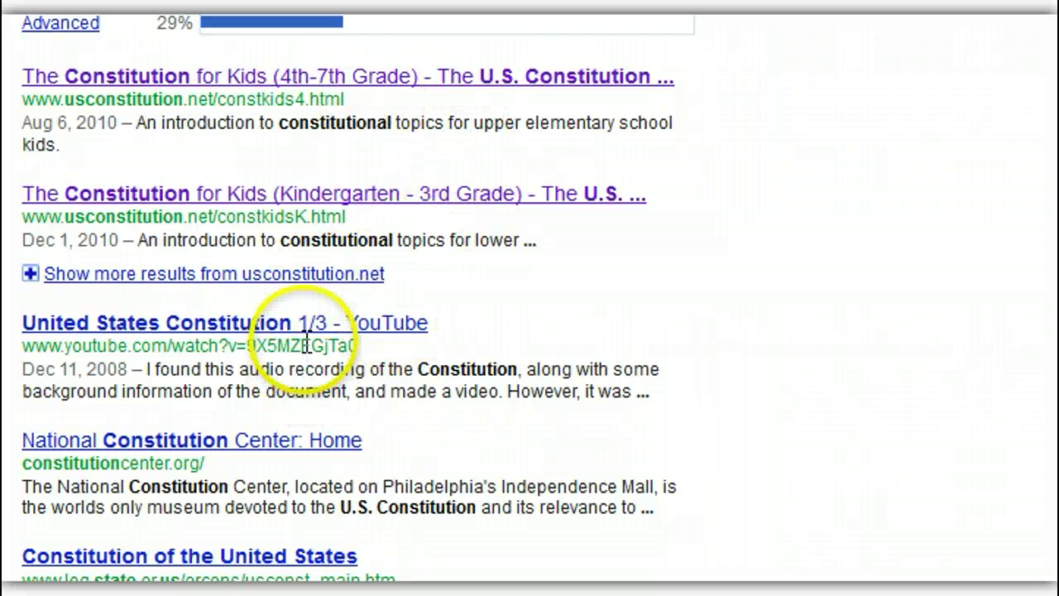
mouse_move(319, 87)
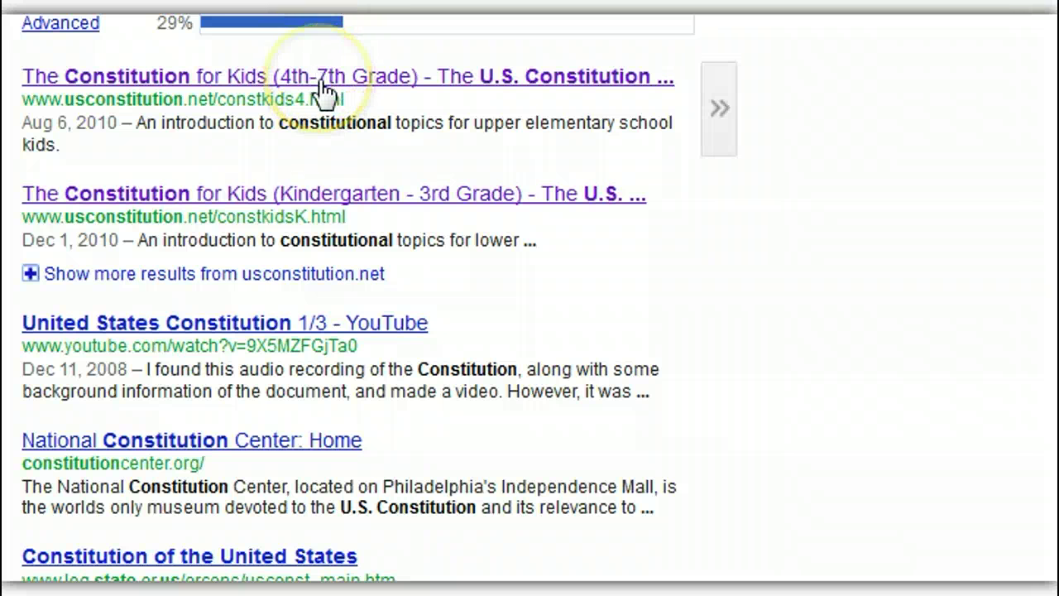
Open 'The Constitution for Kids (4th-7th Grade)' result and scroll through the kids page.
left_click(321, 82)
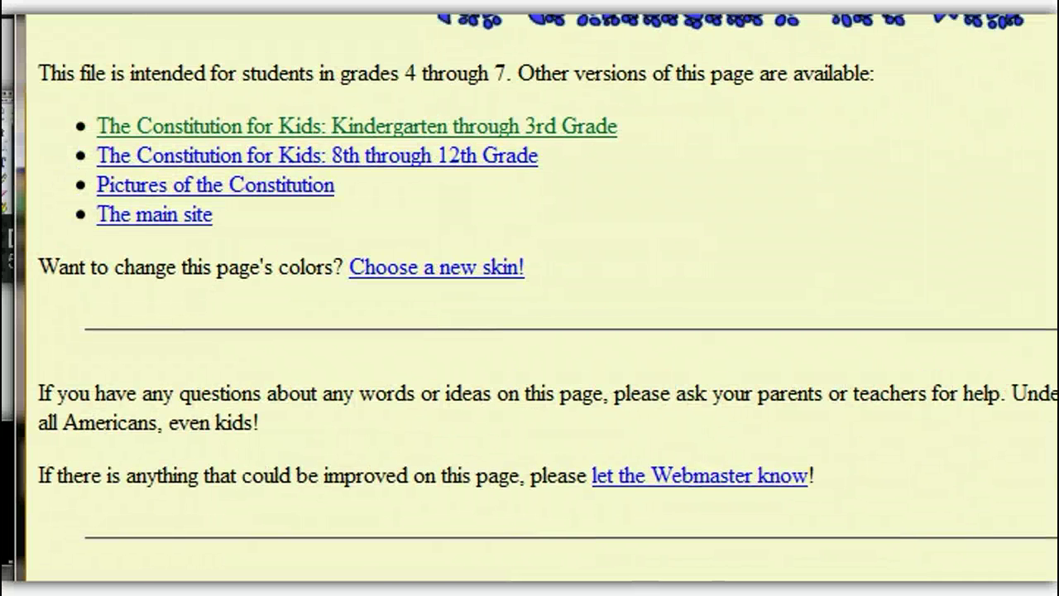
scroll(530, 298, "down", 5)
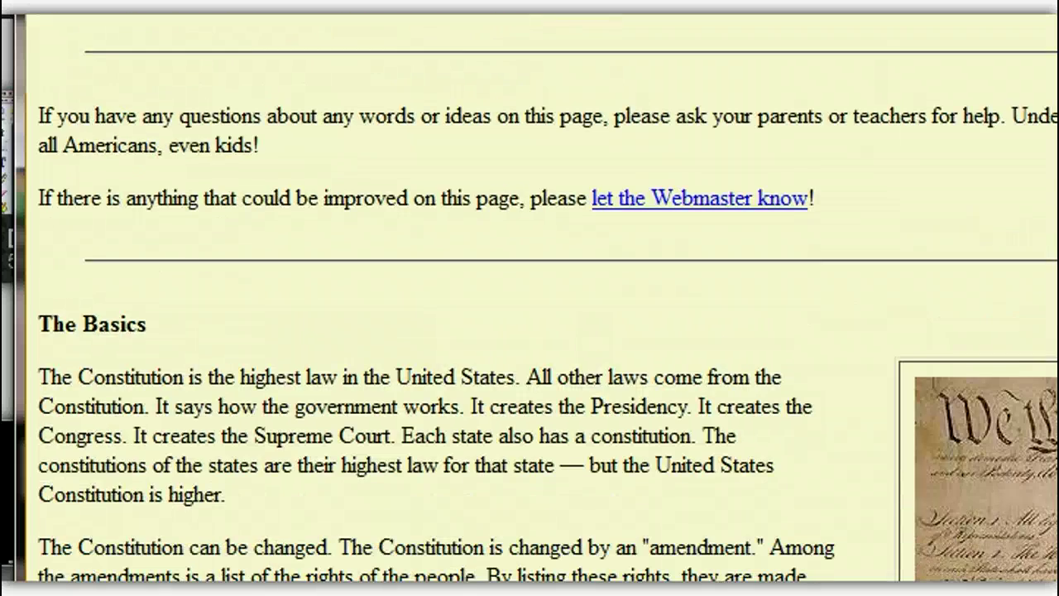
scroll(529, 298, "down", 10)
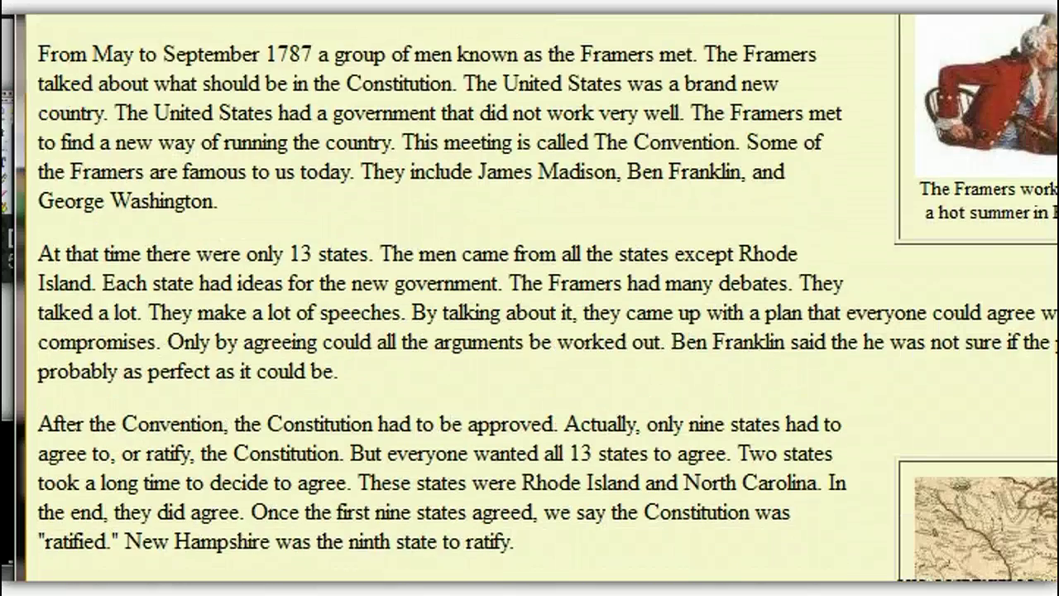
scroll(529, 298, "down", 3)
scroll(530, 298, "up", 10)
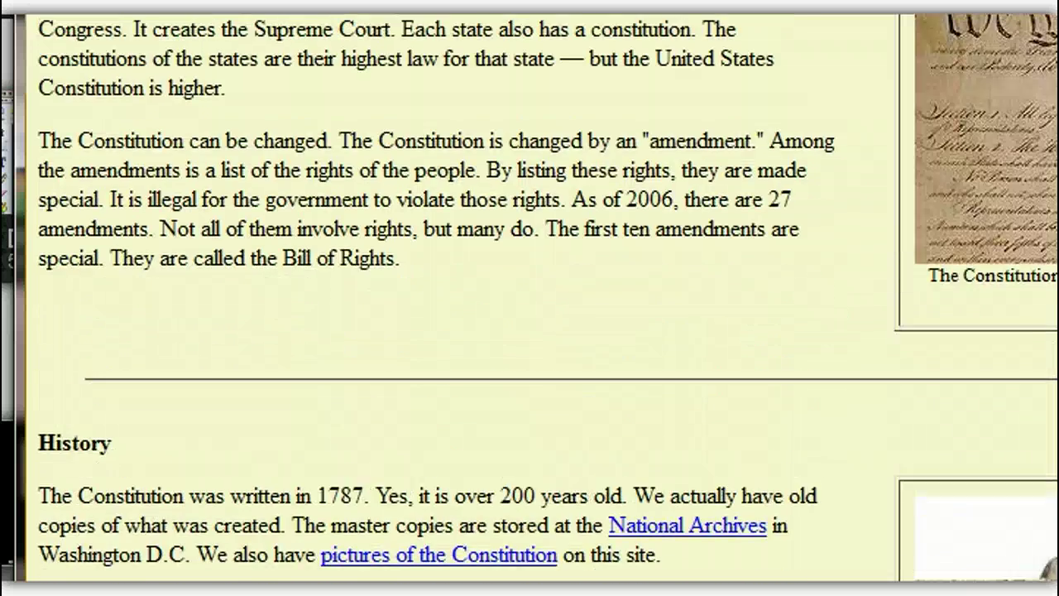
scroll(529, 298, "up", 6)
scroll(530, 298, "up", 3)
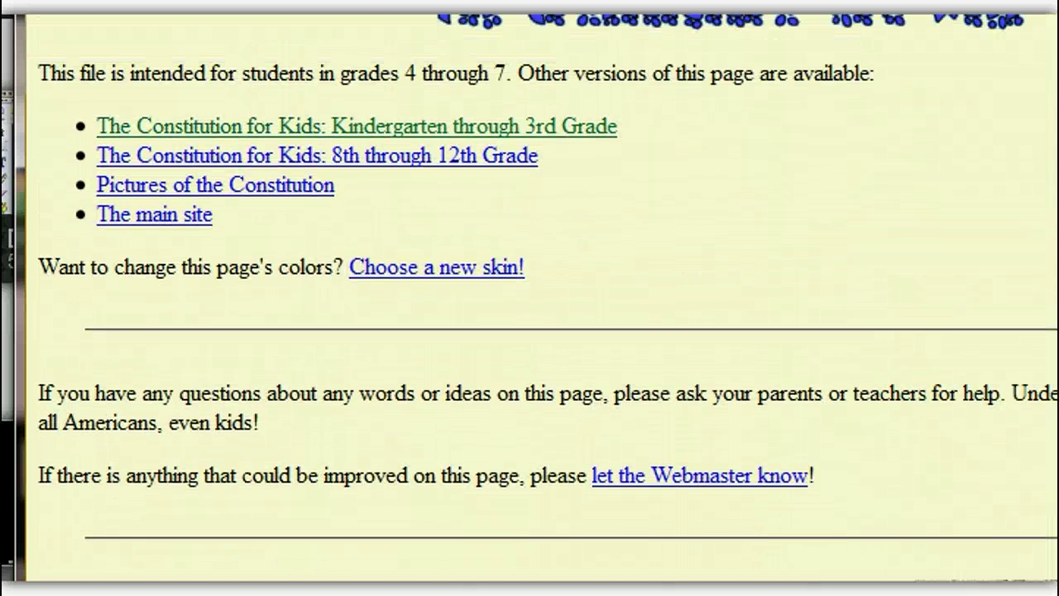
scroll(508, 141, "up", 1)
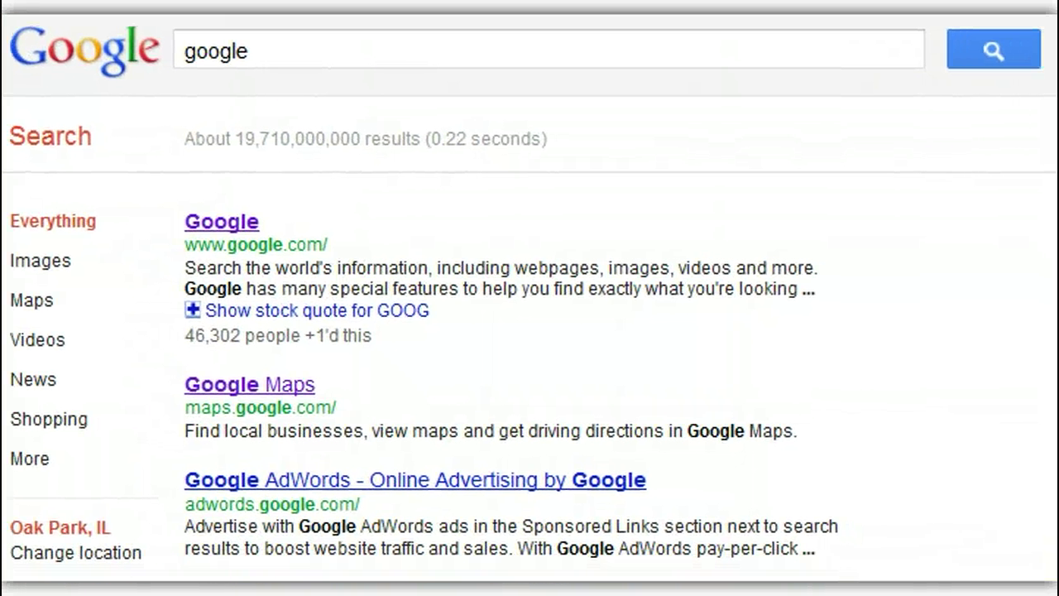
Scroll the 'google' results and expand More search tools to list Dictionary, Reading level, Social and Nearby.
scroll(529, 298, "down", 3)
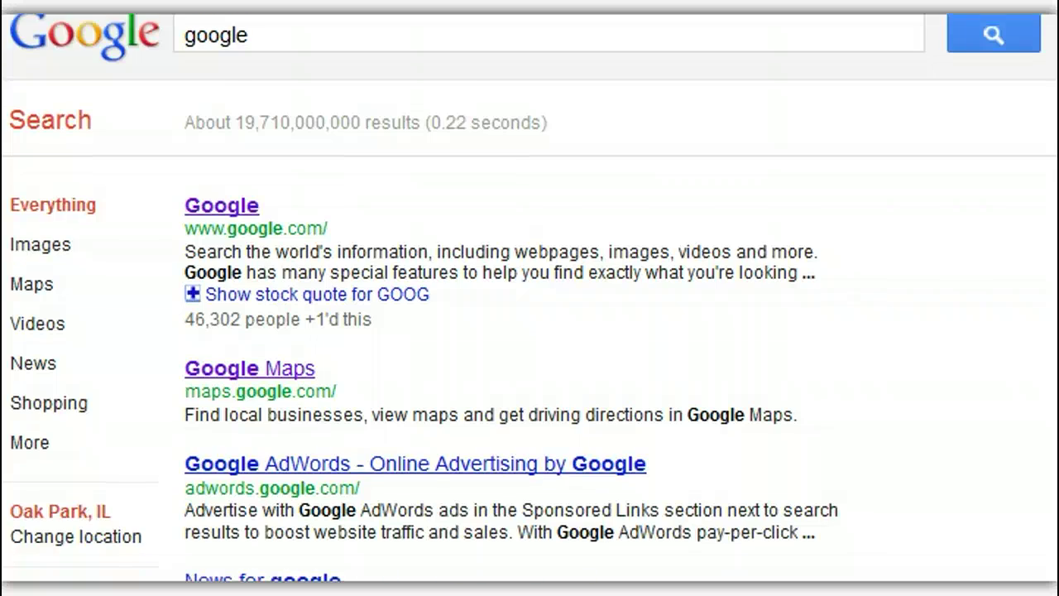
scroll(529, 298, "down", 5)
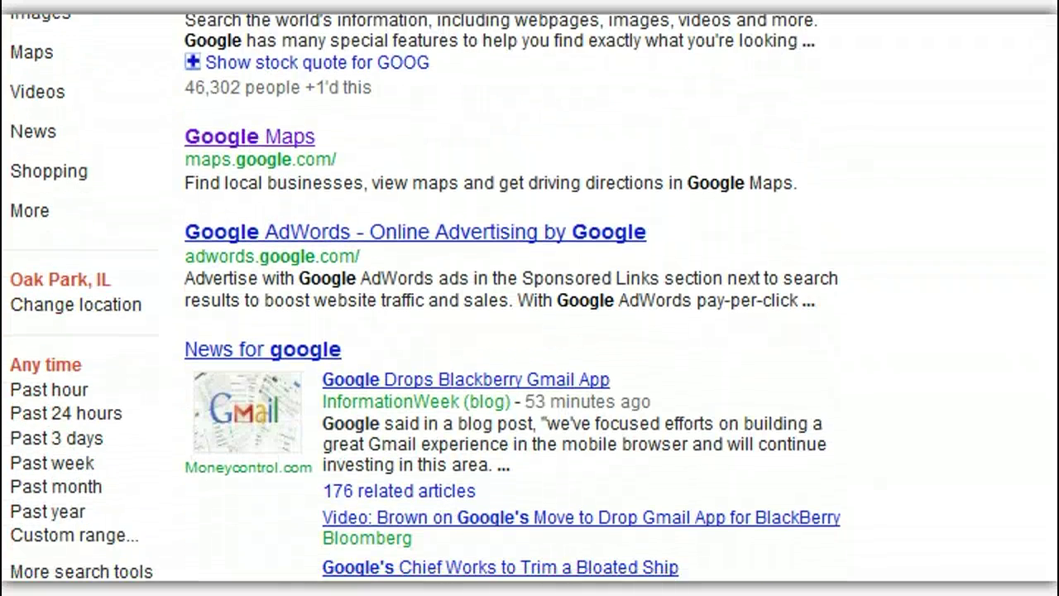
scroll(529, 297, "down", 3)
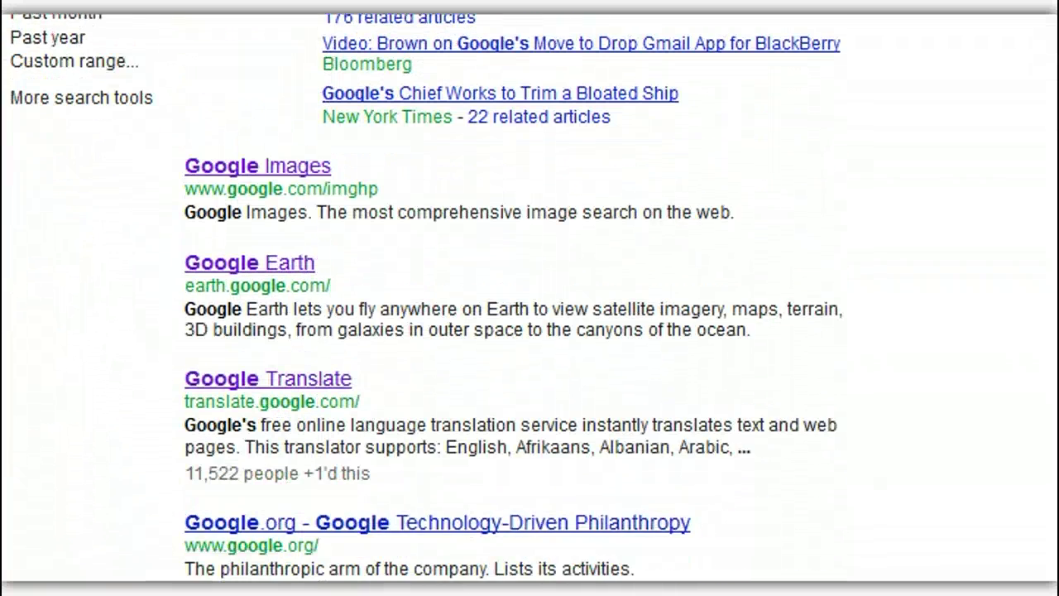
left_click(110, 103)
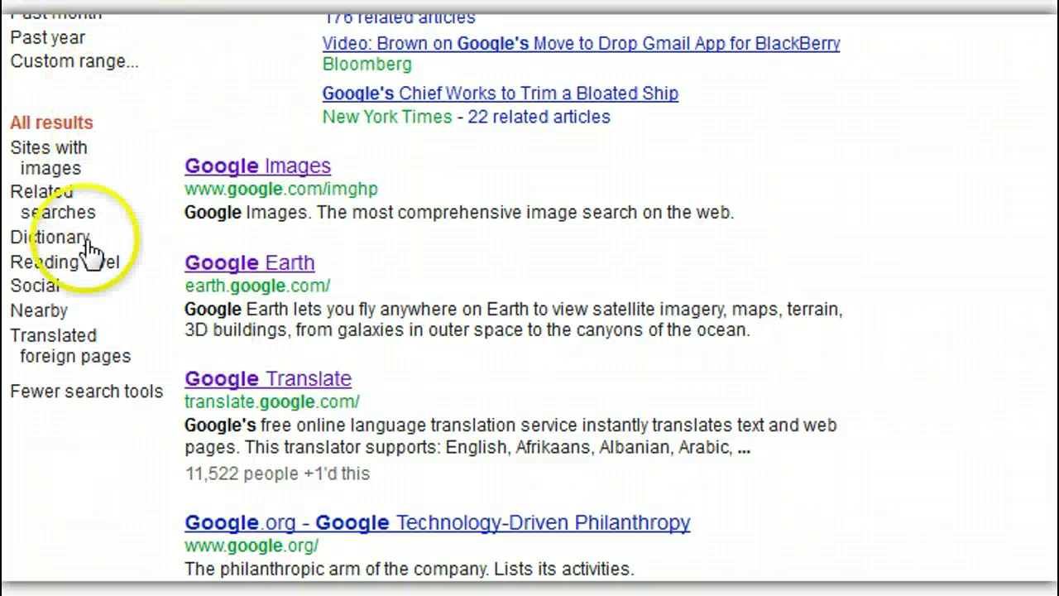